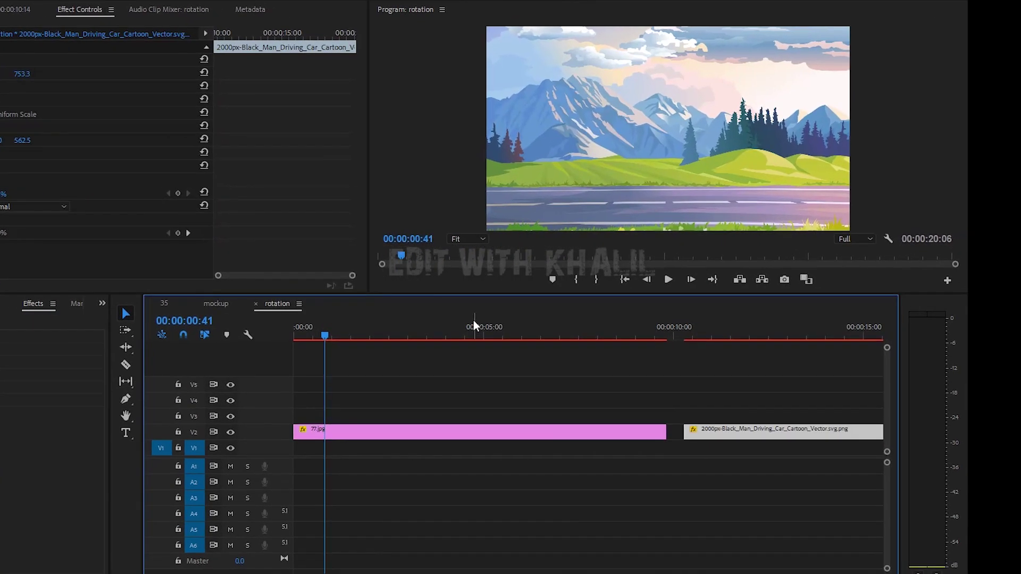
# Step: Place the car PNG clip on V3 at 00:00, above the mountain-road background image
pyautogui.moveTo(401, 336)
pyautogui.mouseDown()
pyautogui.moveTo(316, 349)
pyautogui.moveTo(386, 357)
pyautogui.mouseUp()
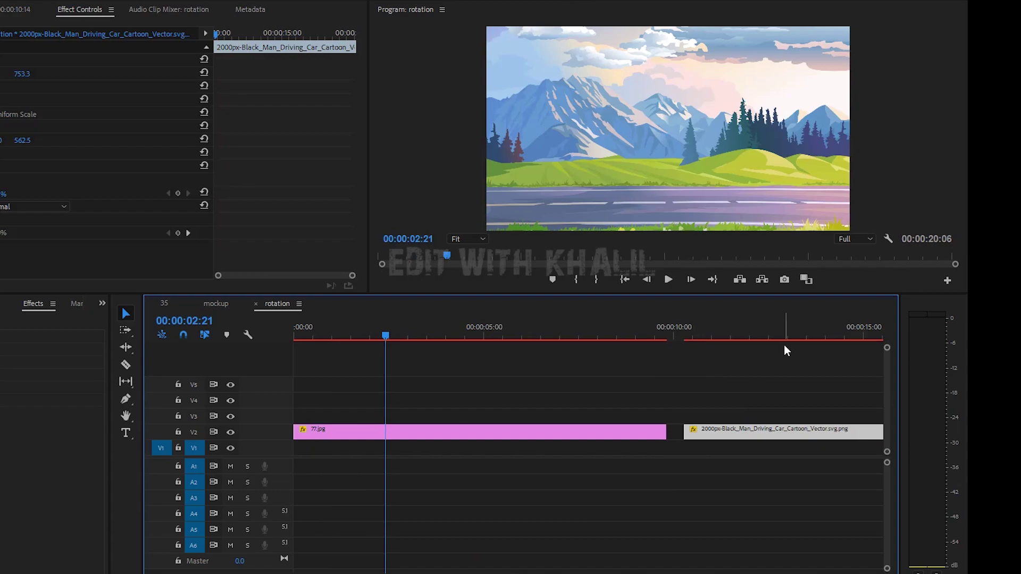
pyautogui.moveTo(727, 333)
pyautogui.mouseDown()
pyautogui.moveTo(761, 334)
pyautogui.moveTo(749, 333)
pyautogui.mouseUp()
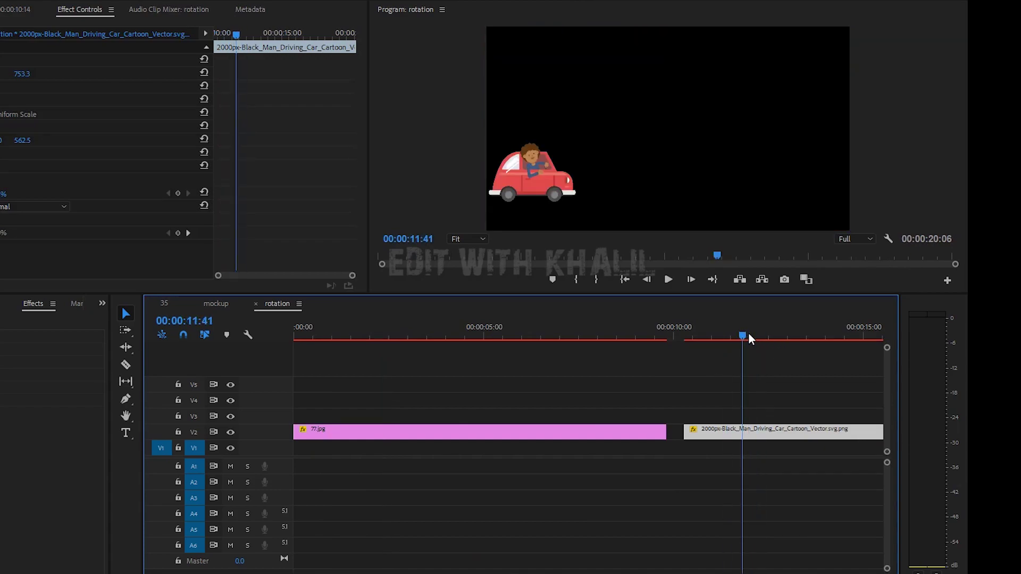
pyautogui.moveTo(740, 429); pyautogui.dragTo(255, 426)
pyautogui.moveTo(321, 336)
pyautogui.mouseDown()
pyautogui.moveTo(333, 335)
pyautogui.moveTo(299, 335)
pyautogui.mouseUp()
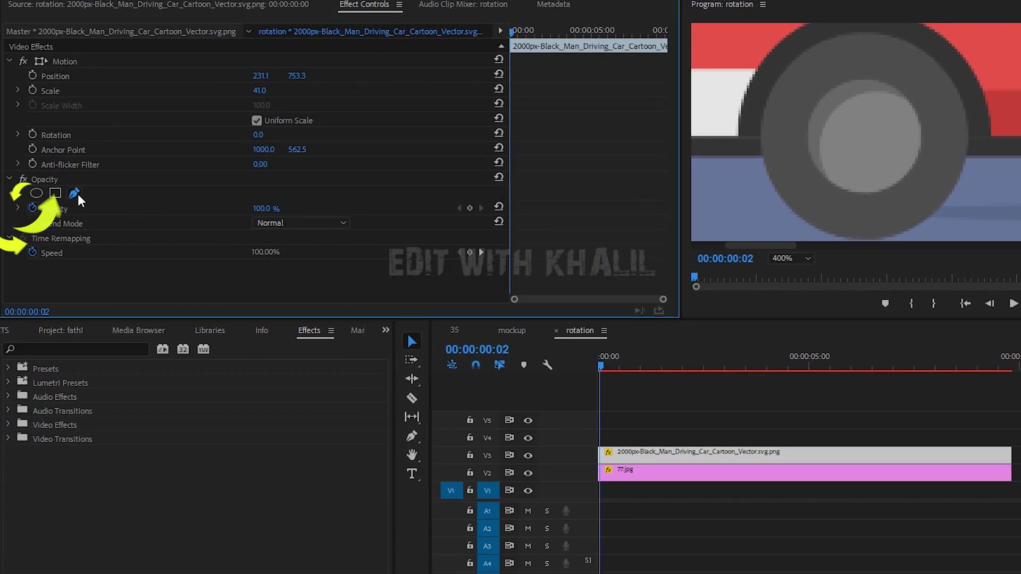
# Step: Trace a closed pen mask around the car's rear wheel on the car clip's Opacity
pyautogui.click(61, 198)
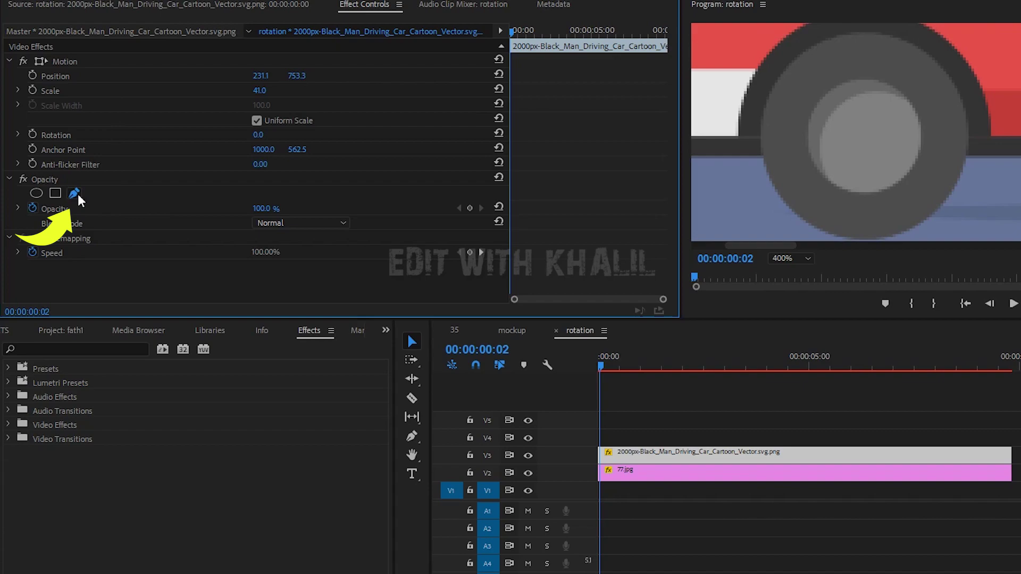
pyautogui.click(77, 193)
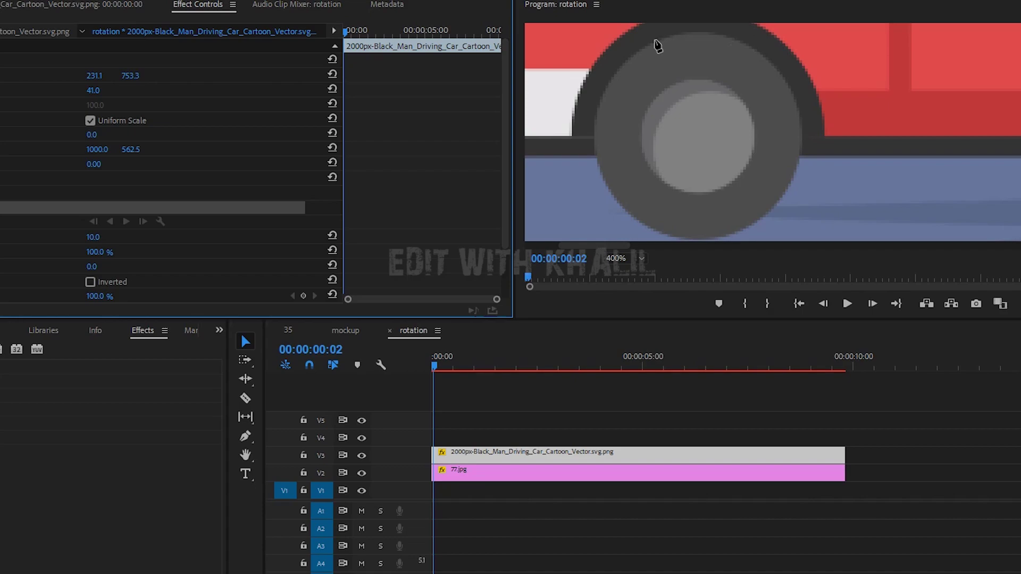
pyautogui.click(657, 46)
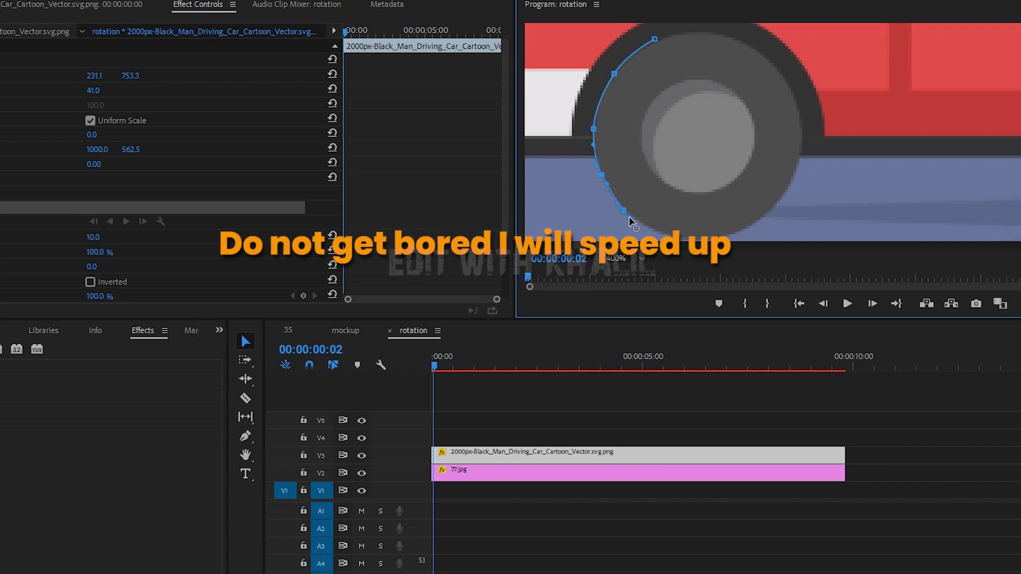
pyautogui.scroll(-2, 763, 160)
pyautogui.scroll(3, 792, 191)
pyautogui.click(799, 164)
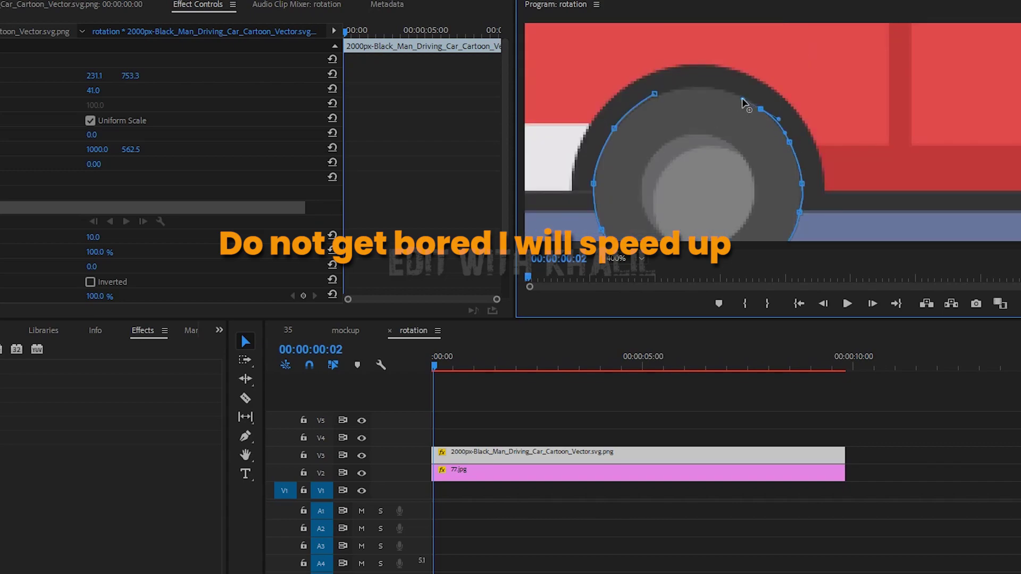
pyautogui.click(655, 93)
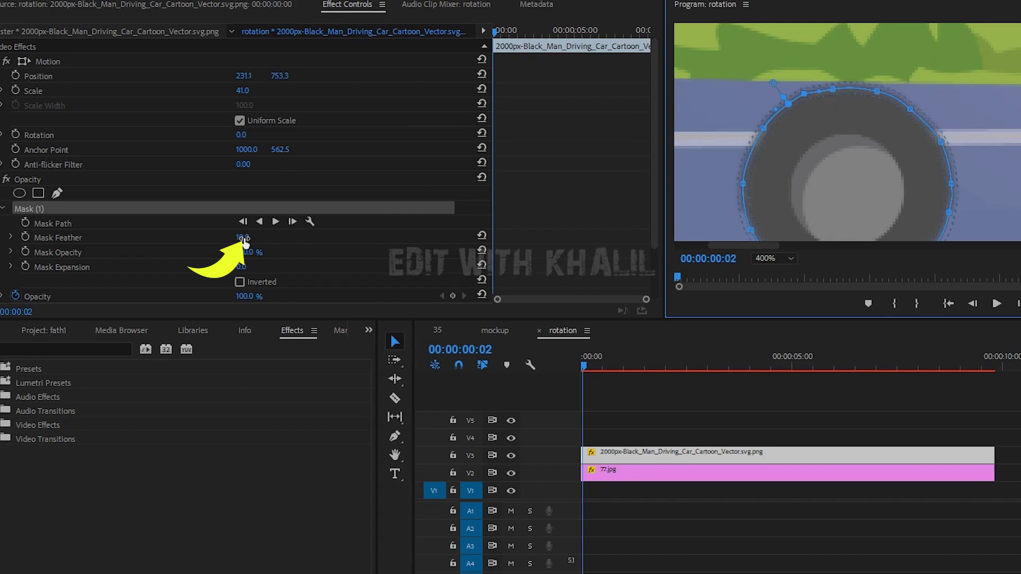
# Step: Set Mask (1) feather to 0 and invert the mask to hide the tire
pyautogui.moveTo(243, 237); pyautogui.dragTo(288, 237)
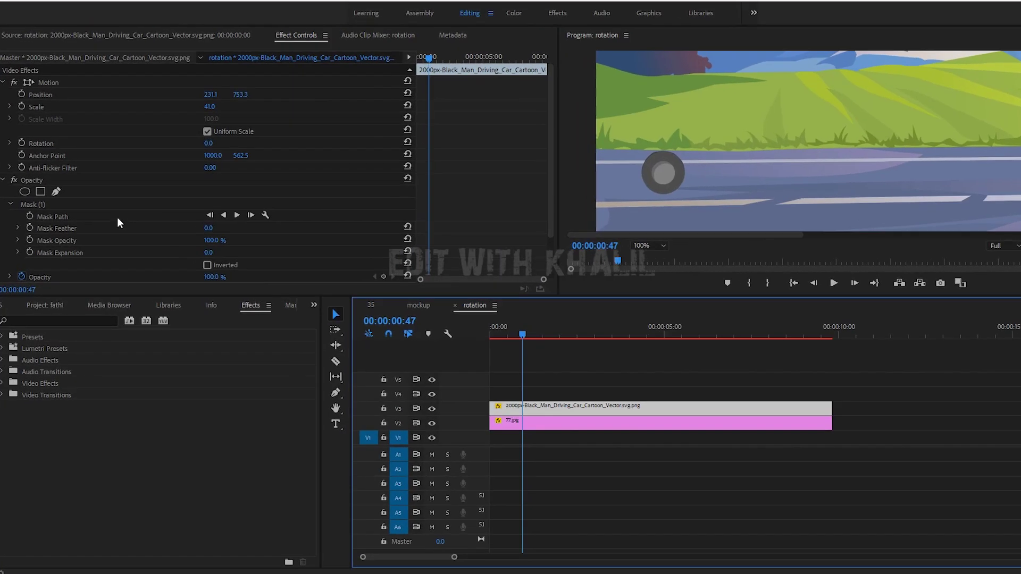
pyautogui.click(243, 241)
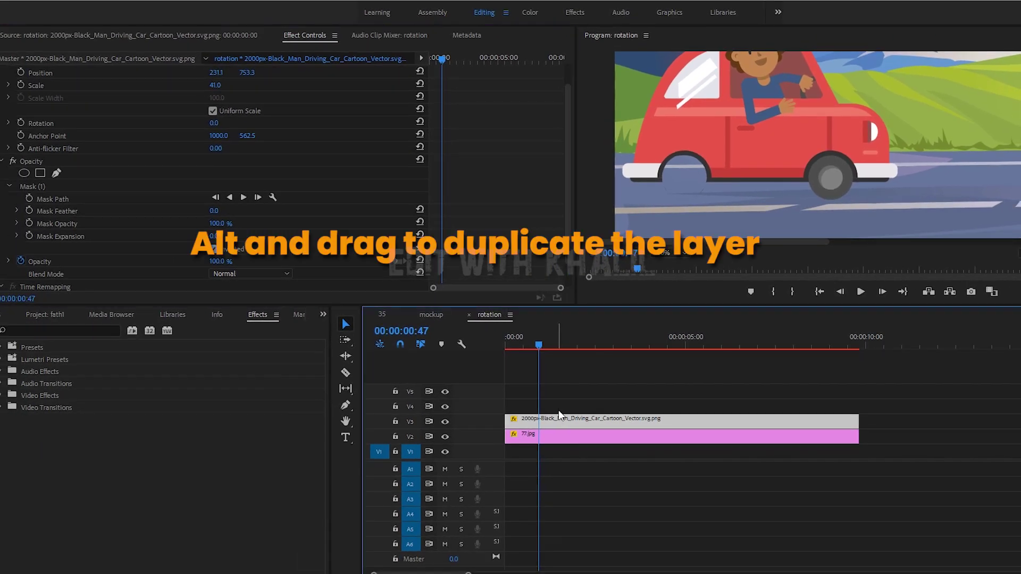
# Step: Copy the car clip to V4, un-invert the copy's mask, and view the monitor at 100%
pyautogui.keyDown('alt'); pyautogui.moveTo(558, 414); pyautogui.dragTo(559, 408); pyautogui.keyUp('alt')
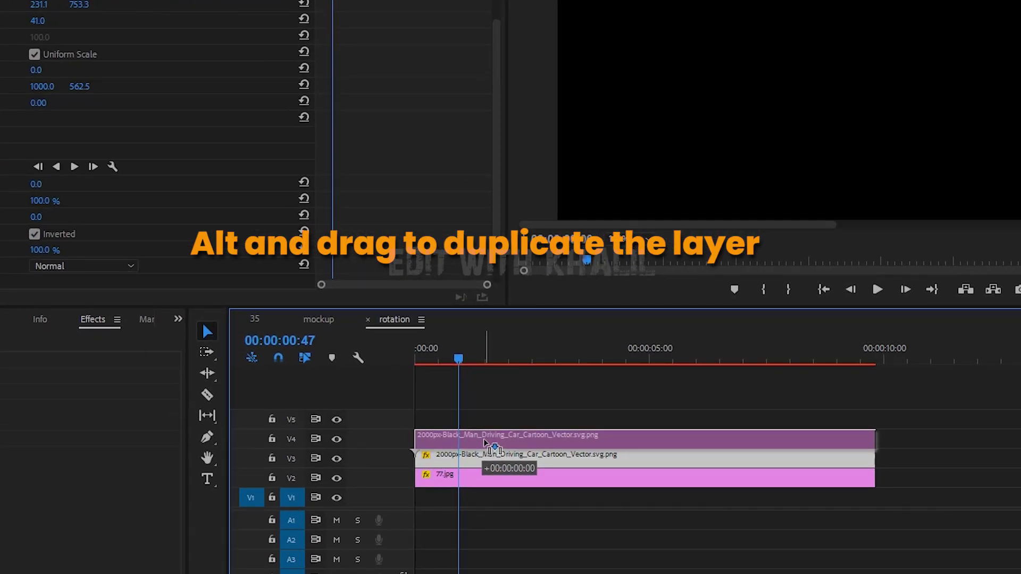
pyautogui.moveTo(484, 440); pyautogui.dragTo(484, 440)
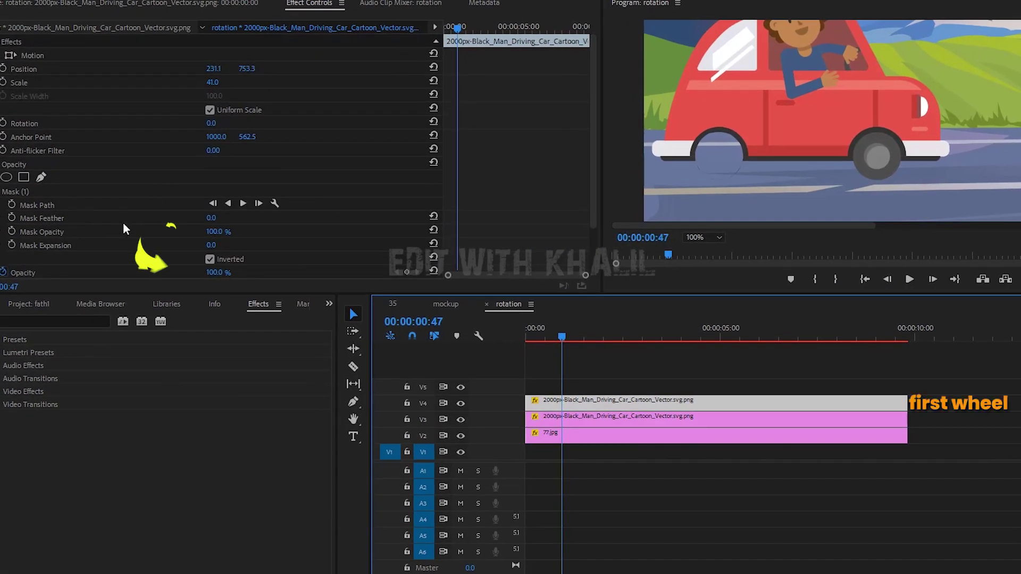
pyautogui.scroll(-2, 136, 230)
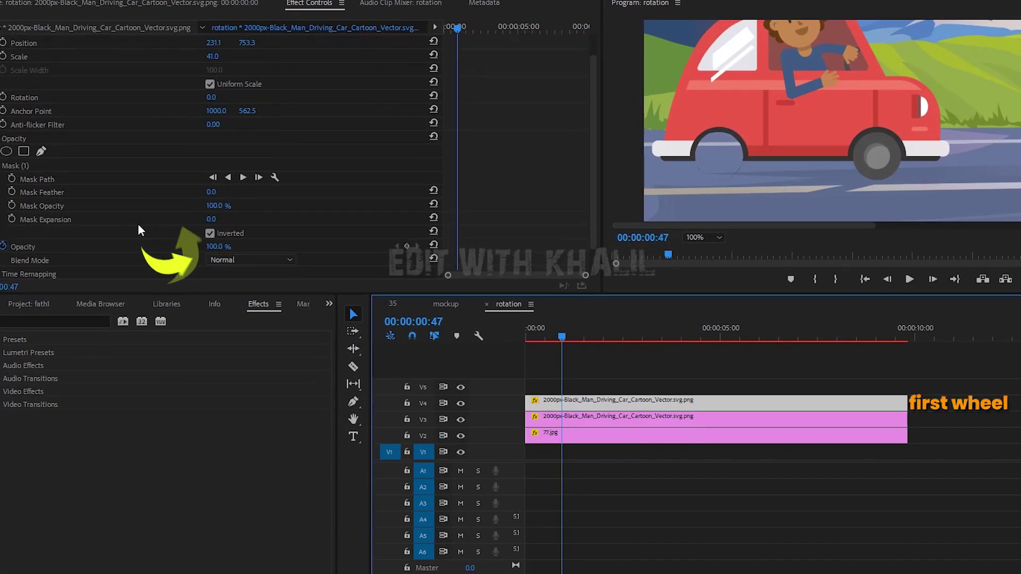
pyautogui.click(210, 233)
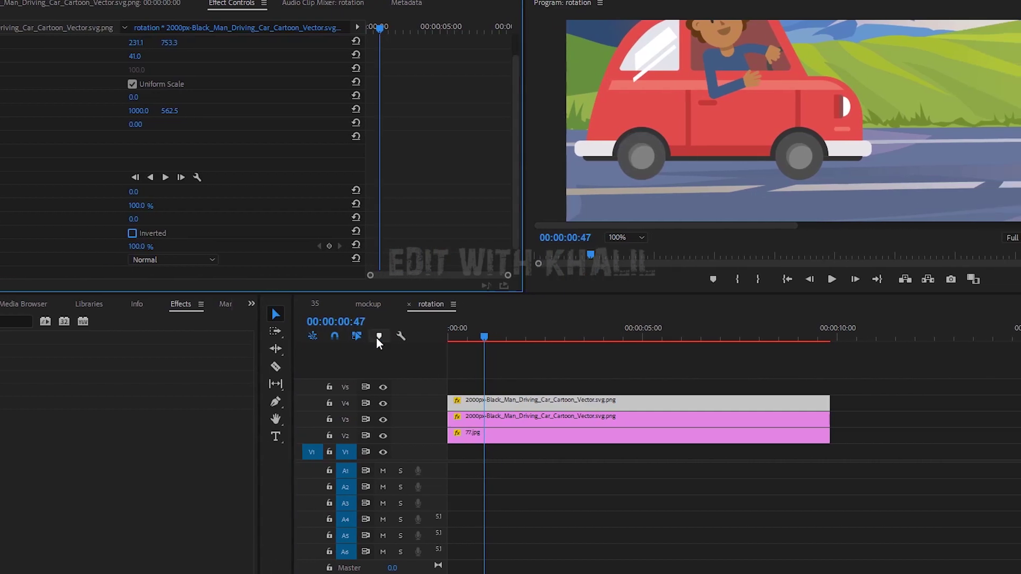
pyautogui.click(614, 242)
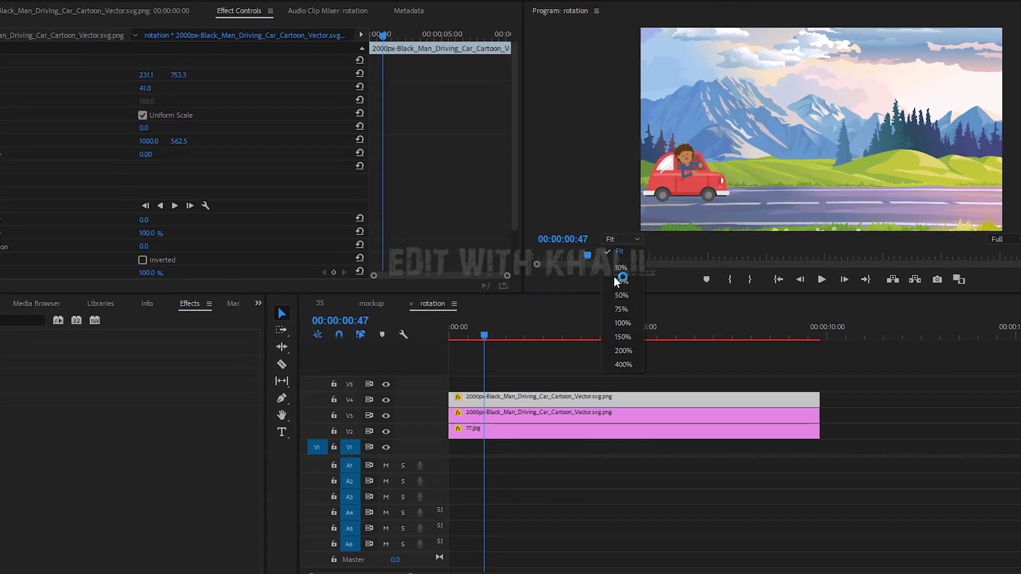
pyautogui.click(615, 321)
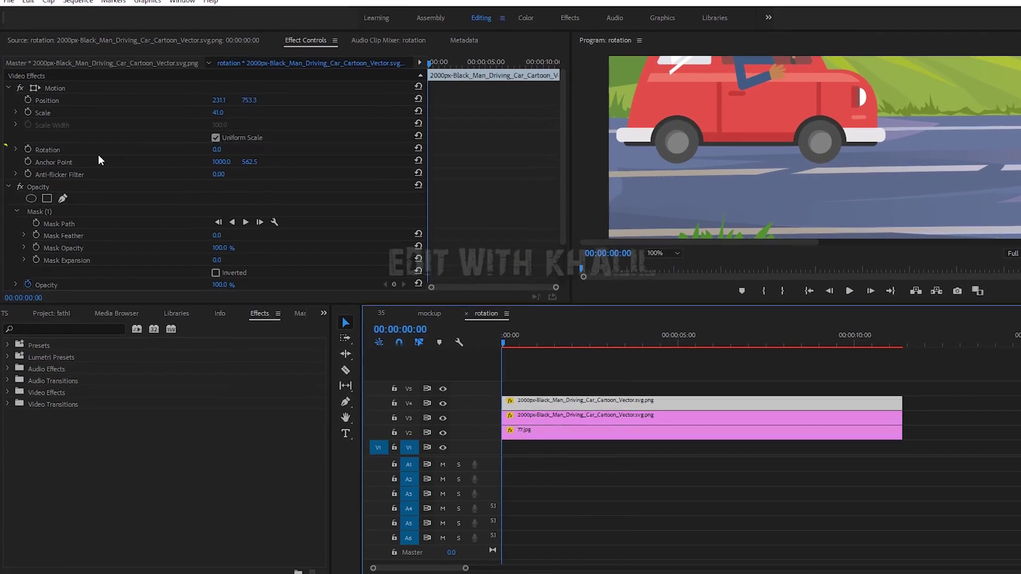
# Step: Keyframe the wheel copy's Rotation at 0° at 00:00 and 38° at 00:00:09:48
pyautogui.click(48, 148)
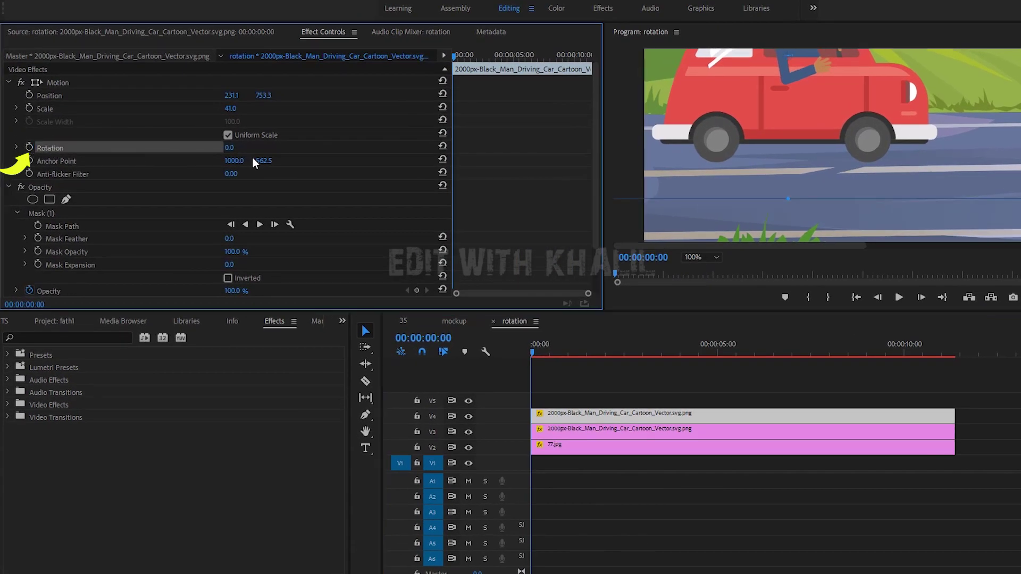
pyautogui.click(29, 148)
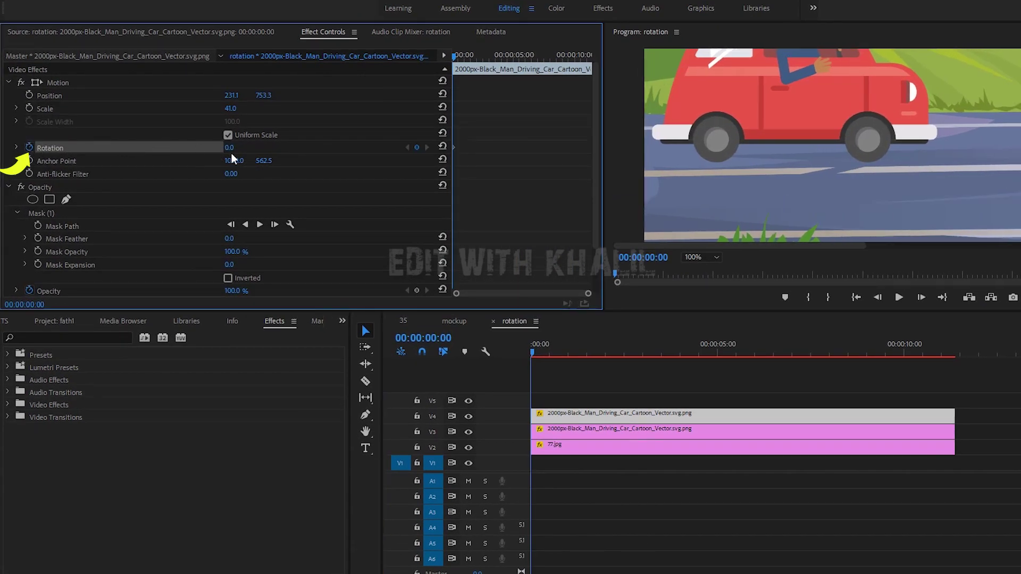
pyautogui.click(481, 55)
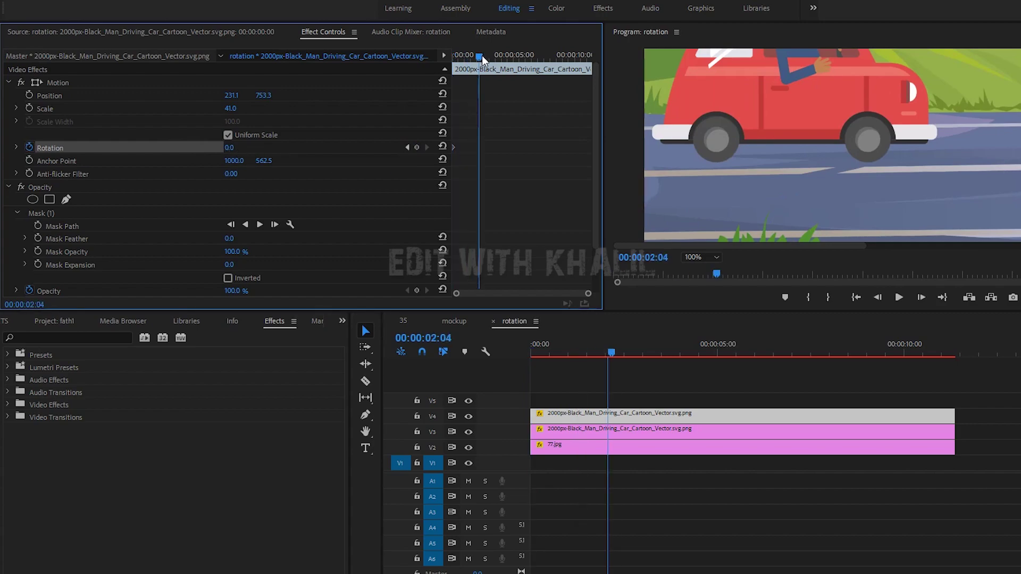
pyautogui.moveTo(482, 58); pyautogui.dragTo(575, 59)
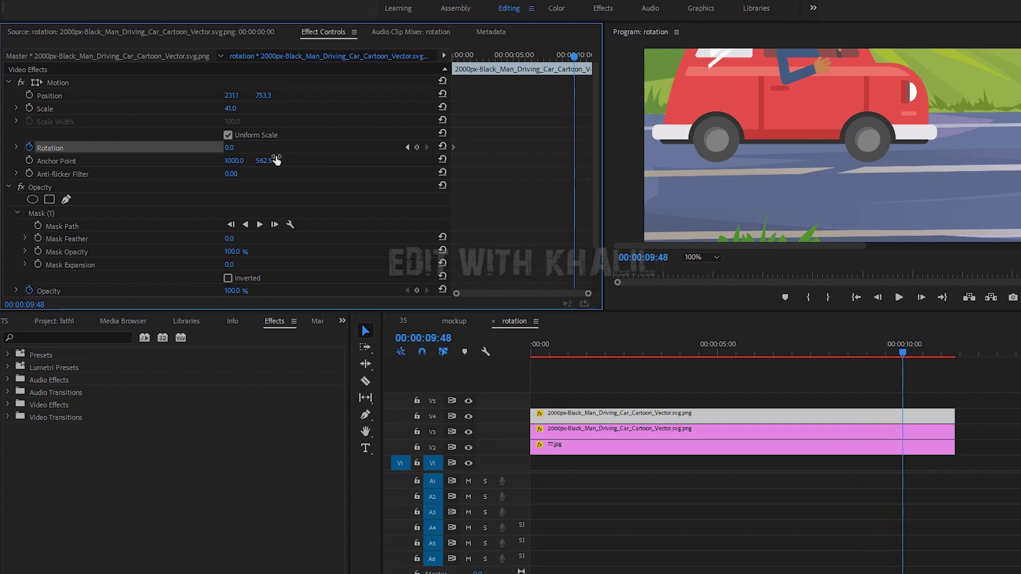
pyautogui.scroll(2, 832, 145)
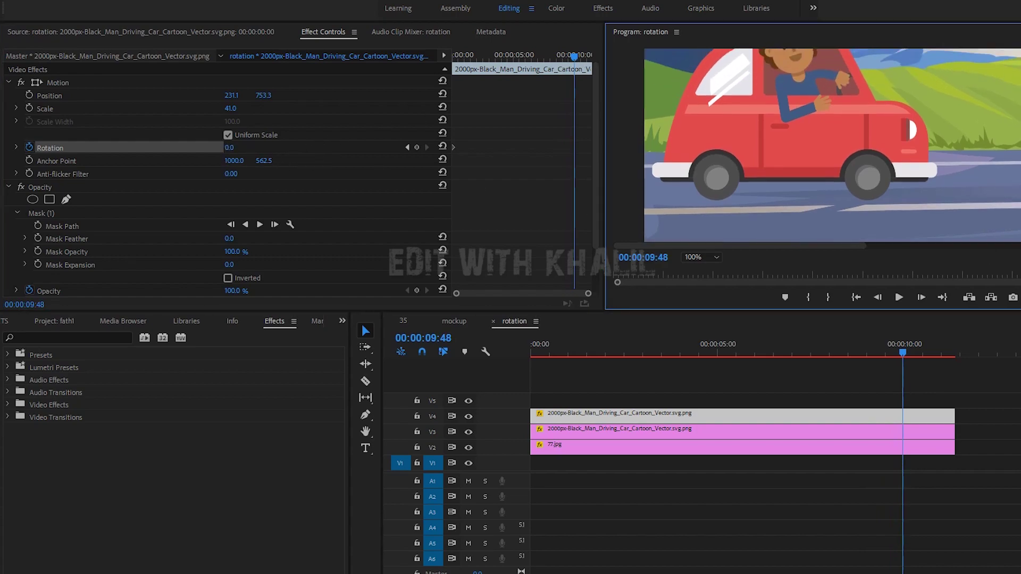
pyautogui.moveTo(228, 149); pyautogui.dragTo(569, 104)
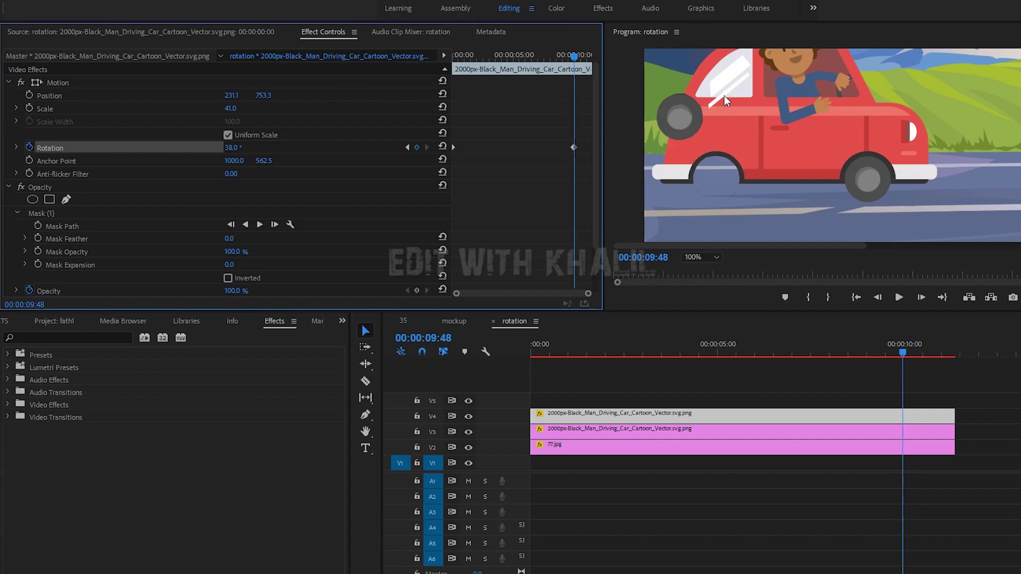
# Step: Reset rotation, center the anchor point on the front wheel hub at 200%, and check mid-clip
pyautogui.moveTo(231, 148); pyautogui.dragTo(218, 166)
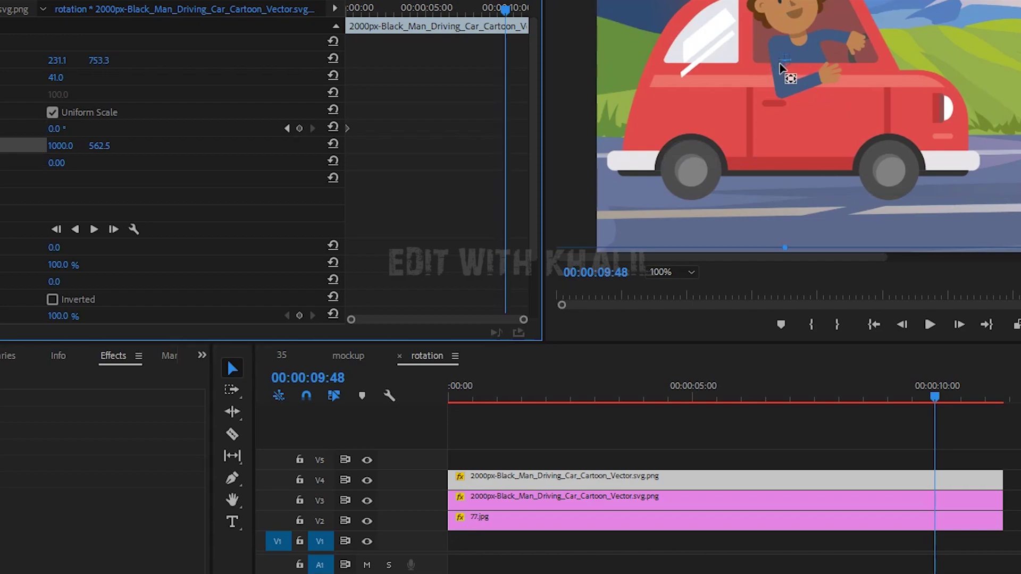
pyautogui.moveTo(787, 64); pyautogui.dragTo(698, 168)
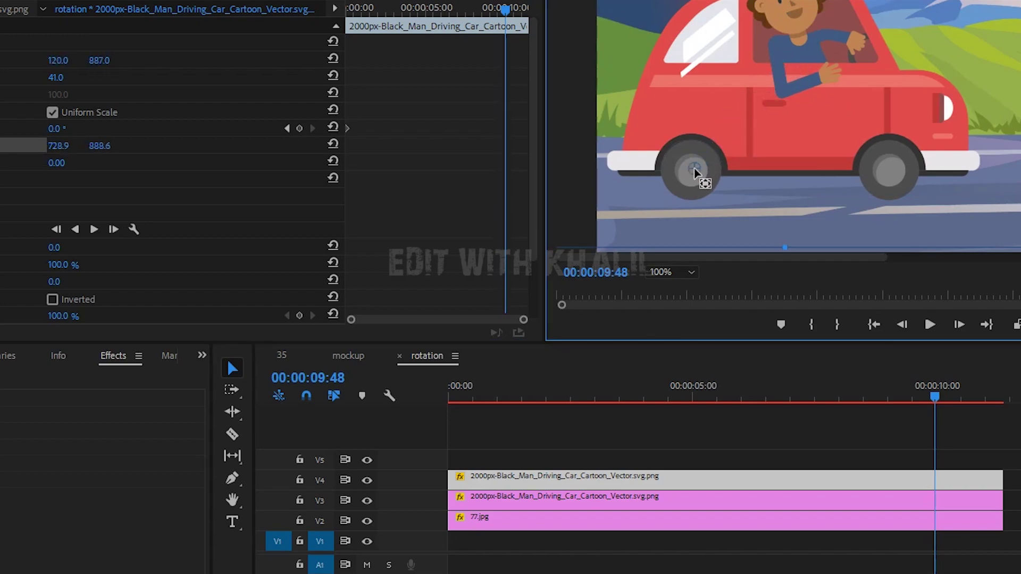
pyautogui.click(691, 272)
pyautogui.click(672, 416)
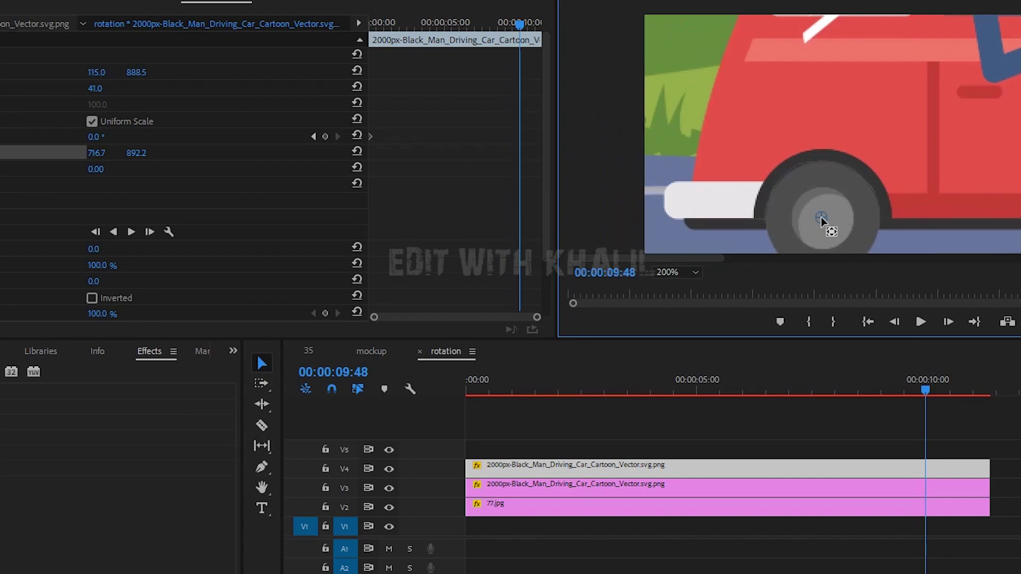
pyautogui.moveTo(887, 359); pyautogui.dragTo(896, 362)
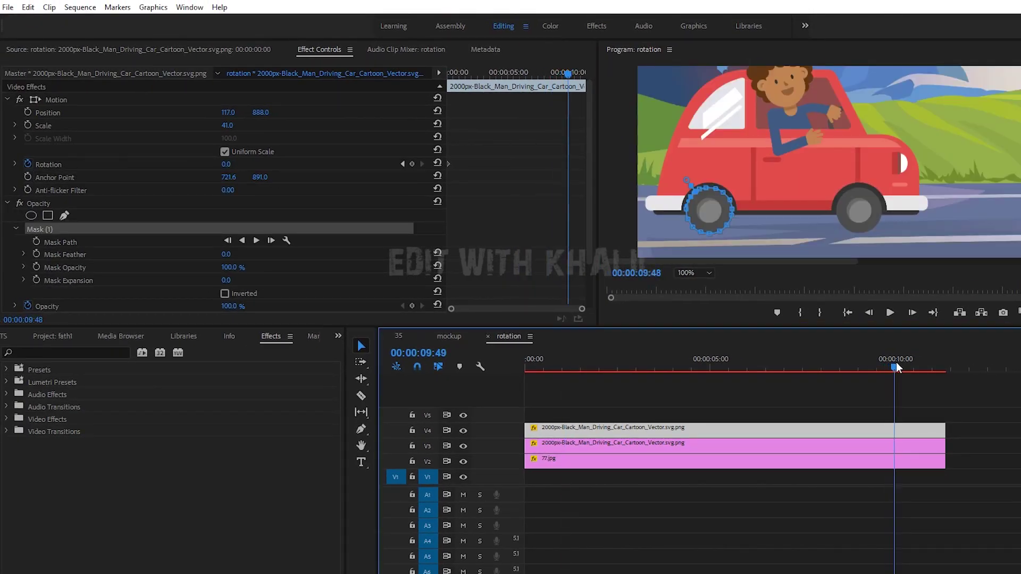
pyautogui.click(52, 165)
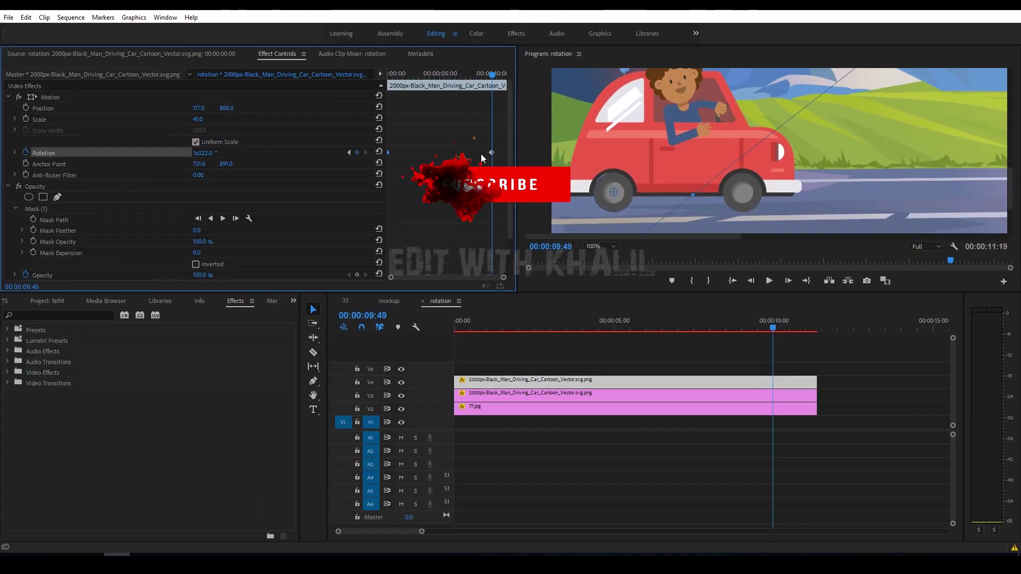
pyautogui.click(606, 321)
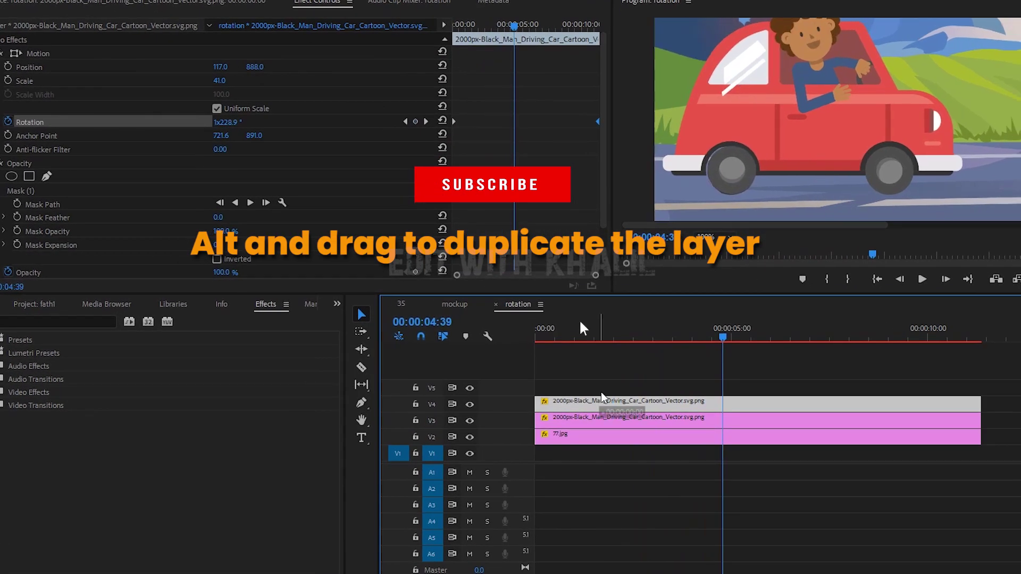
# Step: Copy the wheel clip to V5 and move its Mask (1) onto the rear wheel
pyautogui.moveTo(503, 383); pyautogui.dragTo(607, 395)
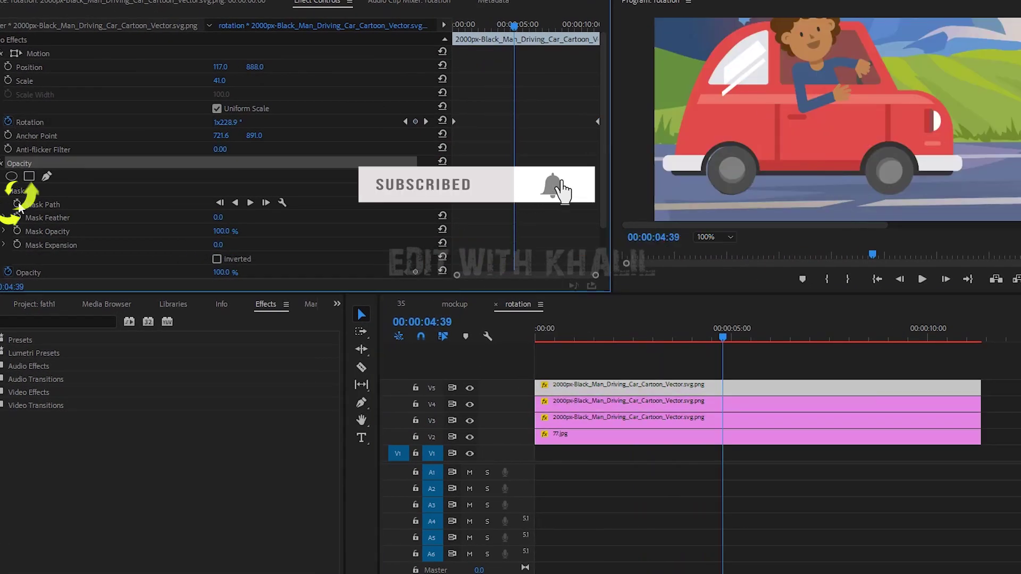
pyautogui.click(29, 195)
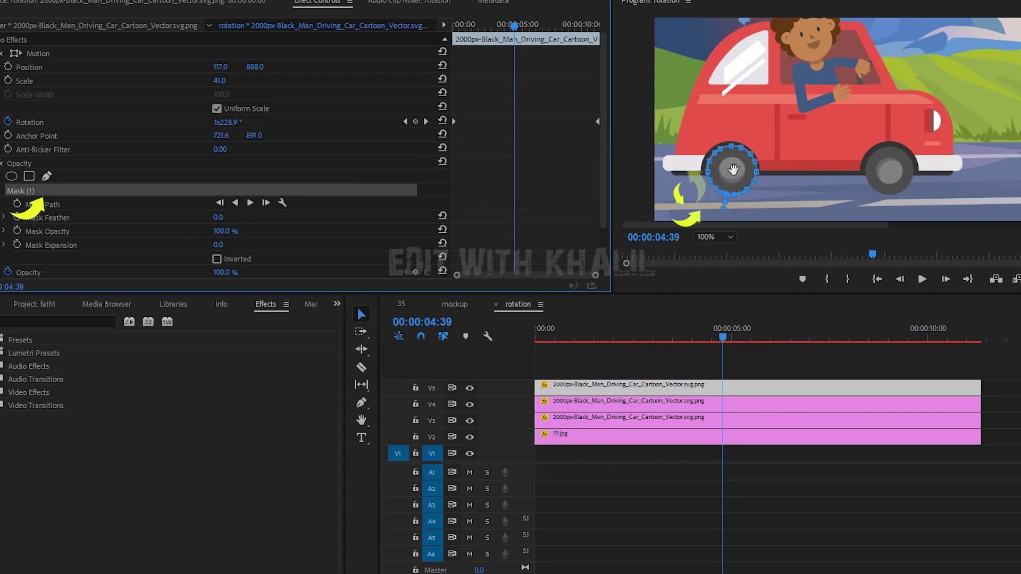
pyautogui.moveTo(878, 169); pyautogui.dragTo(886, 170)
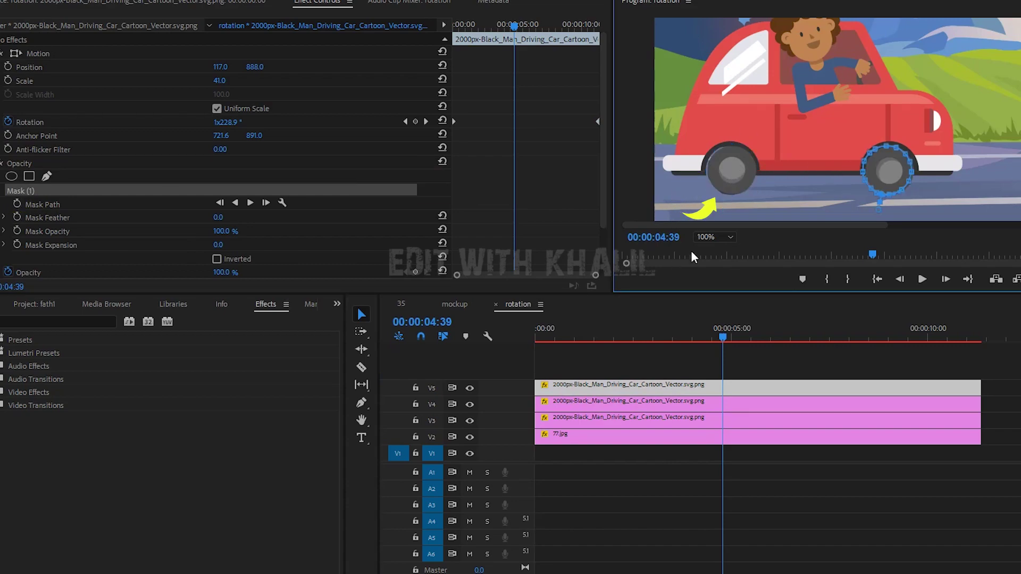
pyautogui.click(715, 237)
pyautogui.click(706, 352)
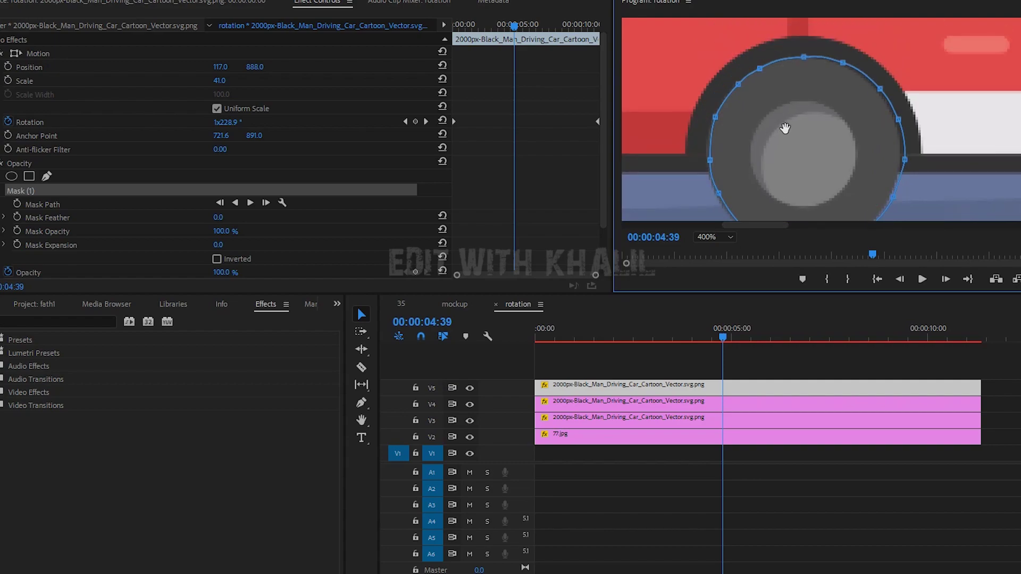
pyautogui.scroll(-2, 785, 129)
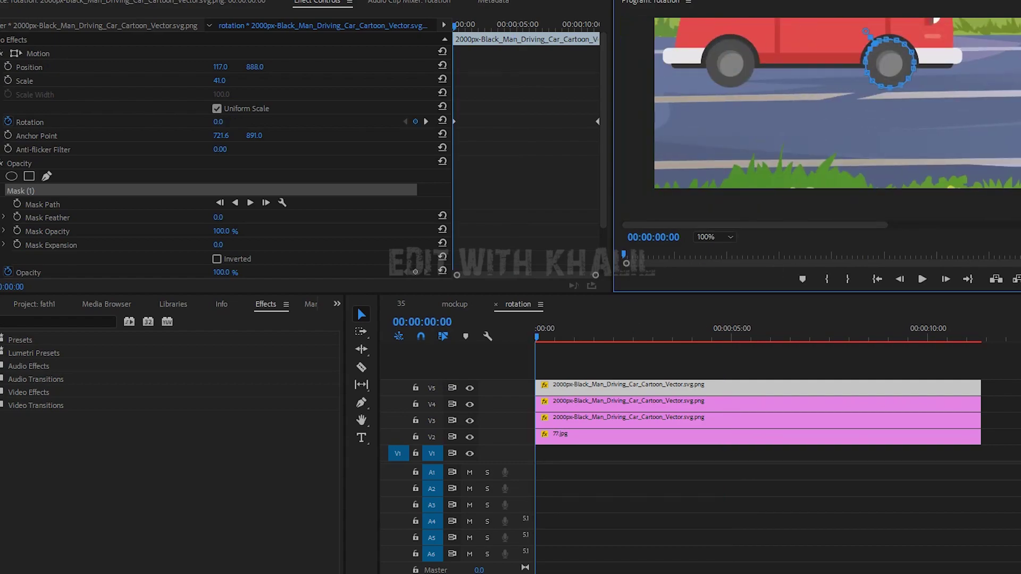
# Step: Center the copy's anchor point on the rear wheel hub, then play back at 150%
pyautogui.click(38, 137)
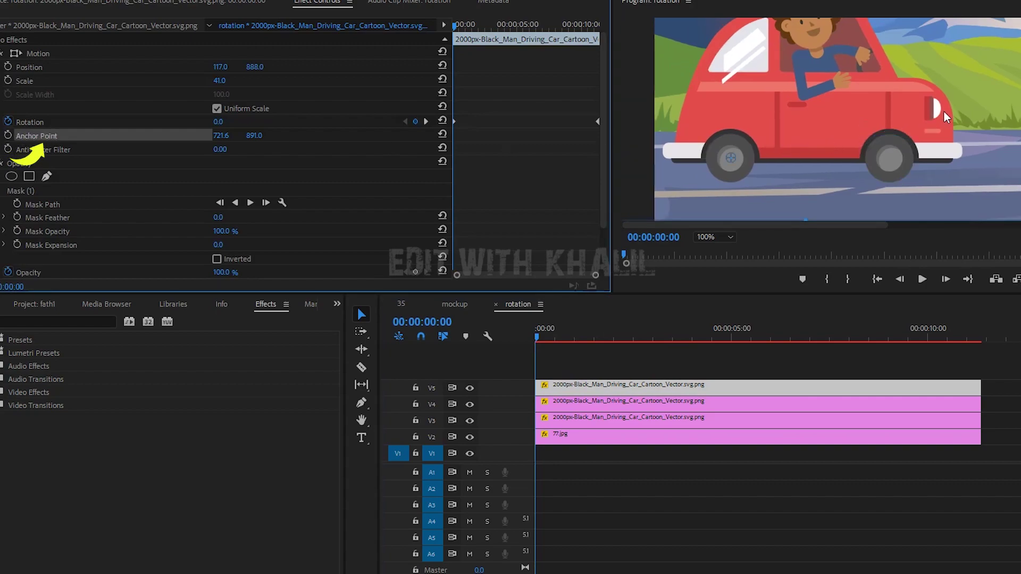
pyautogui.moveTo(738, 160); pyautogui.dragTo(768, 163)
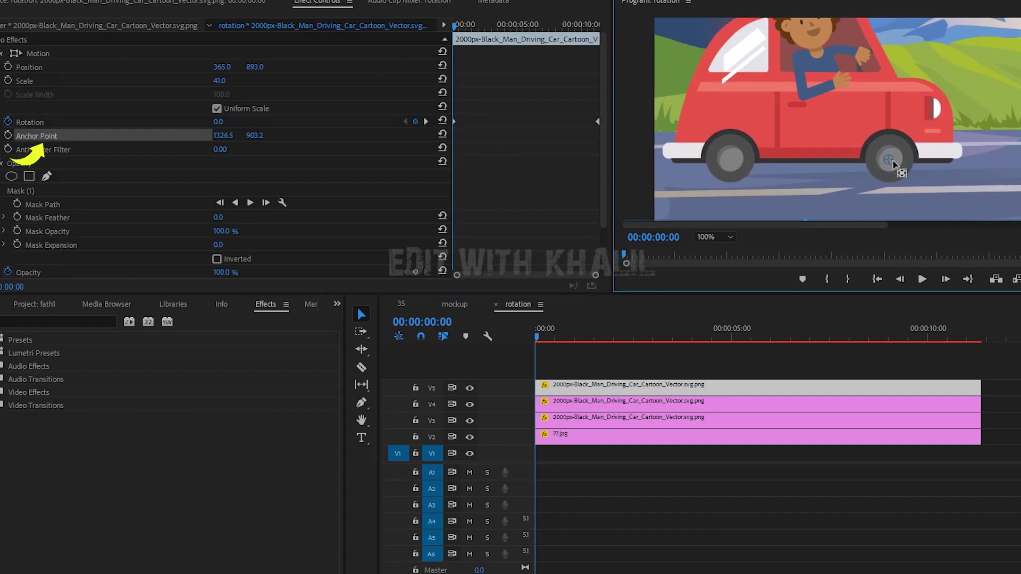
pyautogui.click(716, 237)
pyautogui.click(720, 373)
pyautogui.press('space')
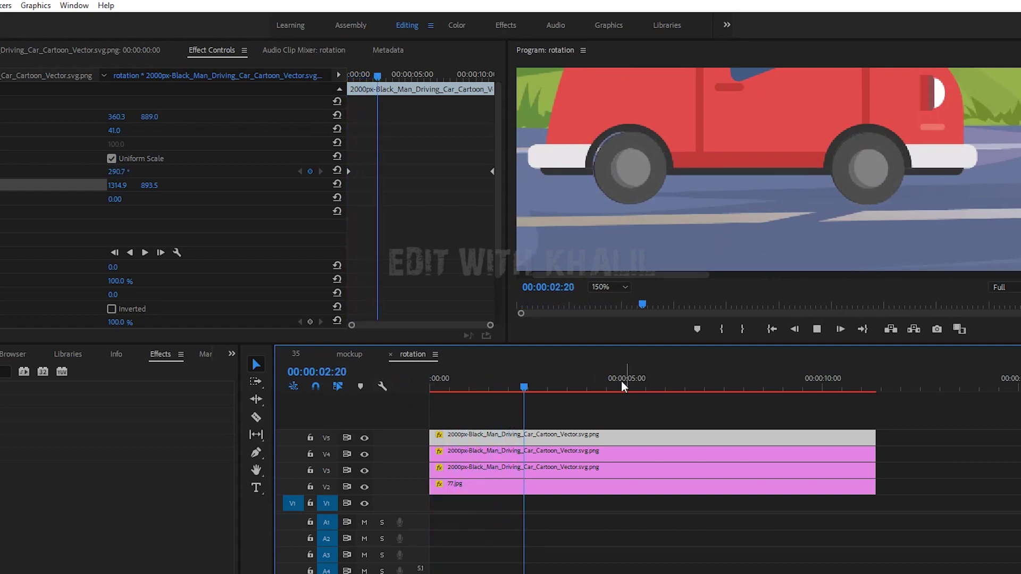
# Step: Nest the V3–V5 car body and wheel clips into one sequence named 'car'
pyautogui.press('space')
pyautogui.press('Home')
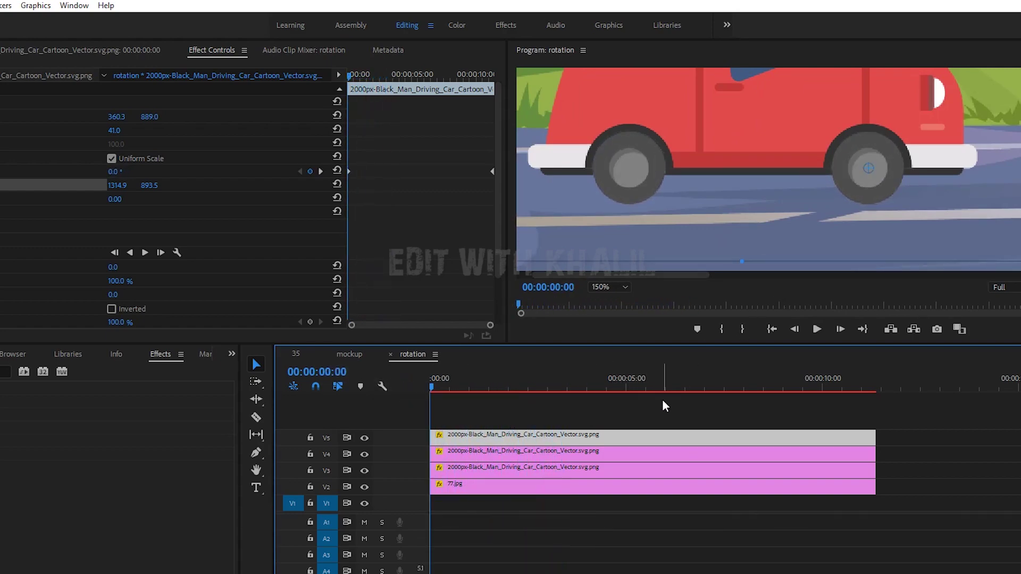
pyautogui.moveTo(630, 404); pyautogui.dragTo(493, 463)
pyautogui.moveTo(508, 416); pyautogui.dragTo(482, 469)
pyautogui.rightClick(478, 375)
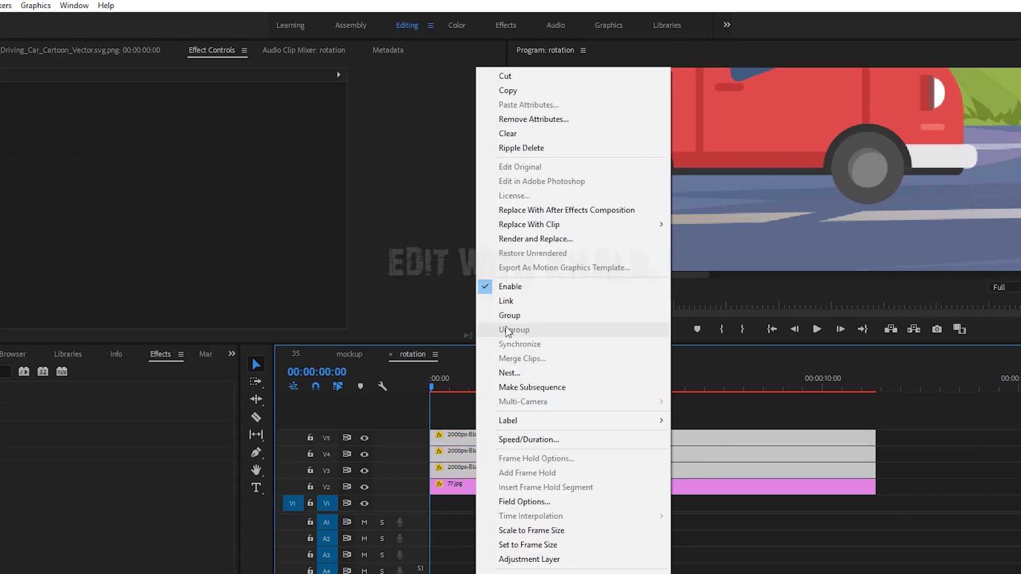
pyautogui.click(511, 375)
pyautogui.write('car')
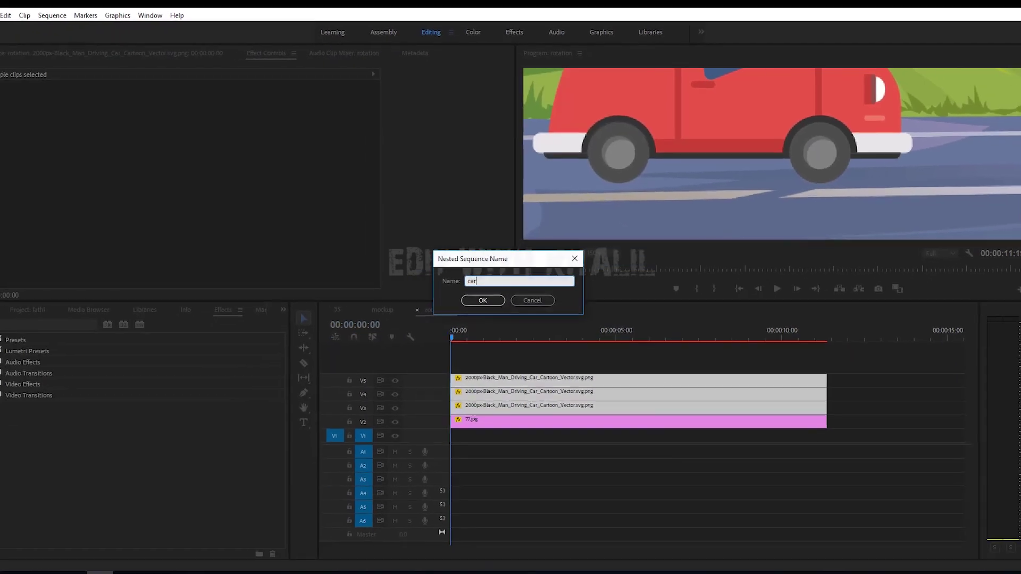
pyautogui.click(469, 346)
pyautogui.click(544, 205)
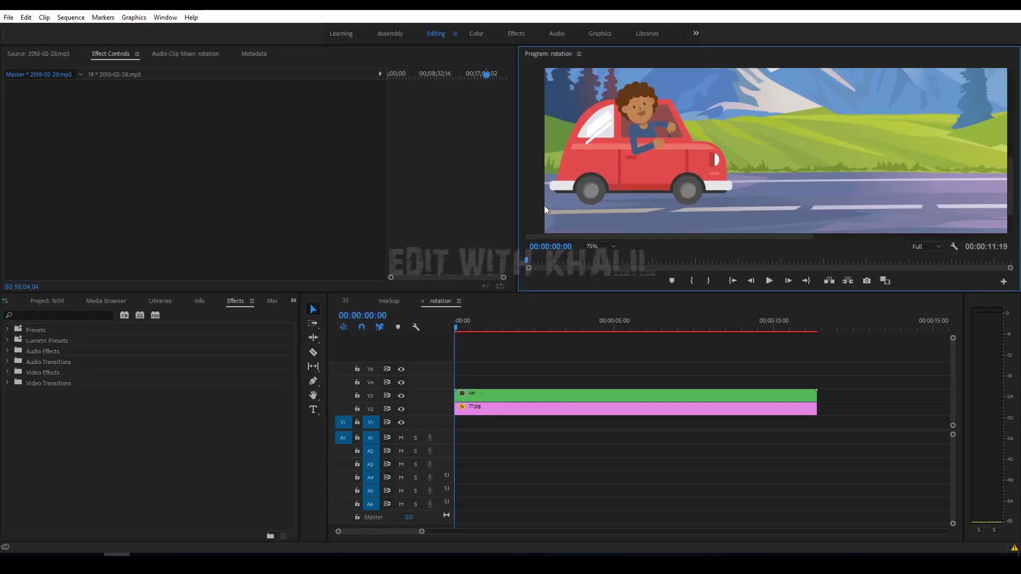
# Step: Keyframe the car's Position at the start and near ten seconds with X at 1175
pyautogui.click(486, 394)
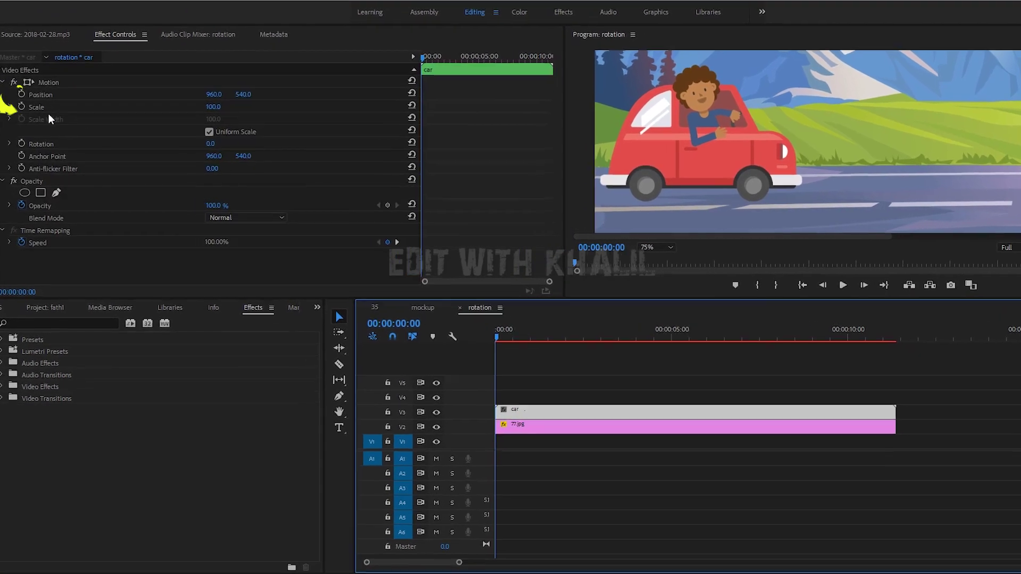
pyautogui.click(22, 93)
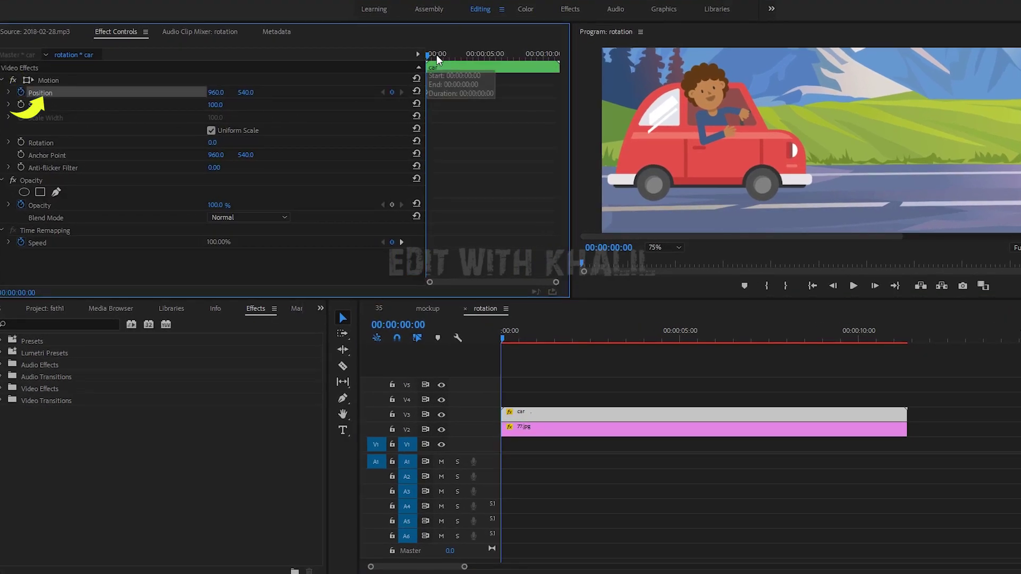
pyautogui.moveTo(437, 54); pyautogui.dragTo(557, 66)
pyautogui.click(49, 81)
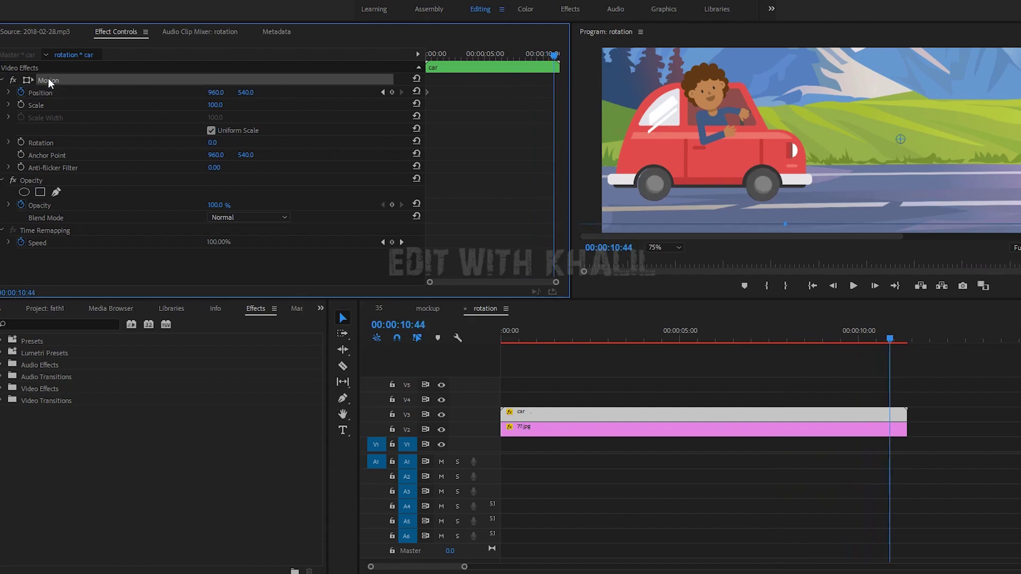
pyautogui.click(669, 248)
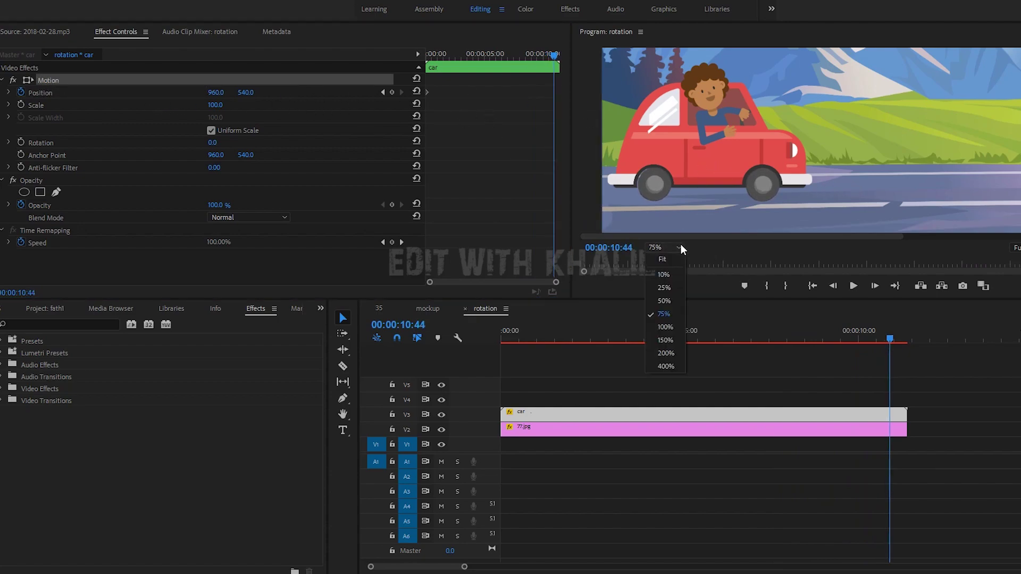
pyautogui.moveTo(225, 94); pyautogui.dragTo(304, 94)
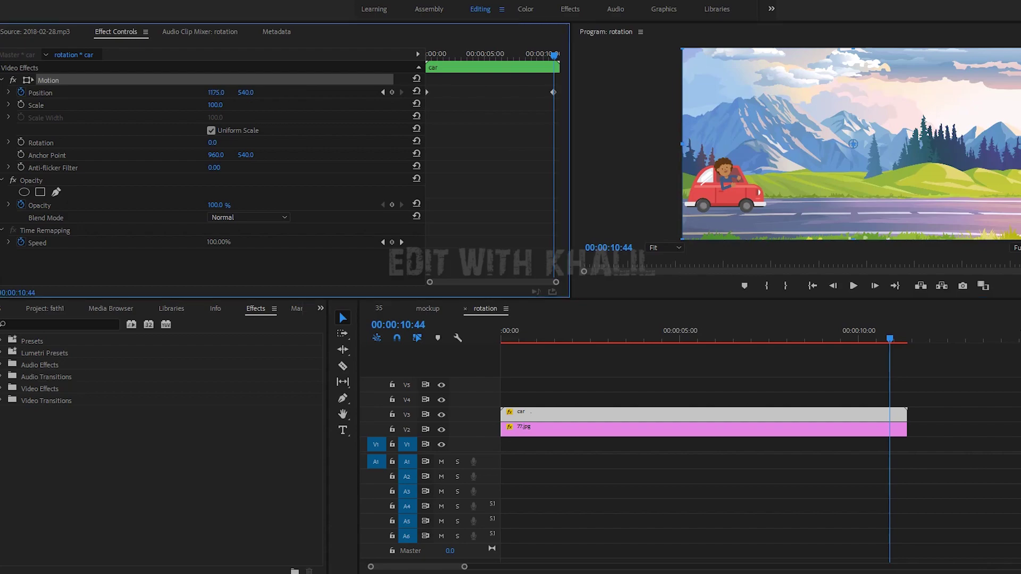